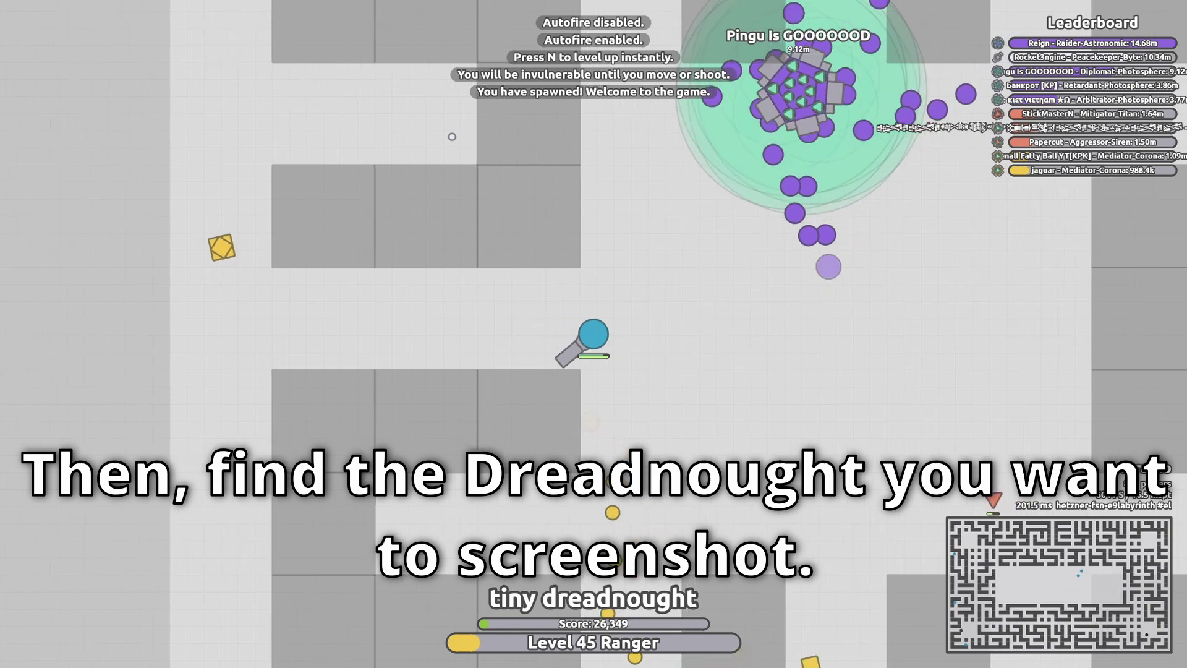
# Step: Steer the tank left, right, then up and right through the maze toward the two Dreadnoughts
pyautogui.press('a')
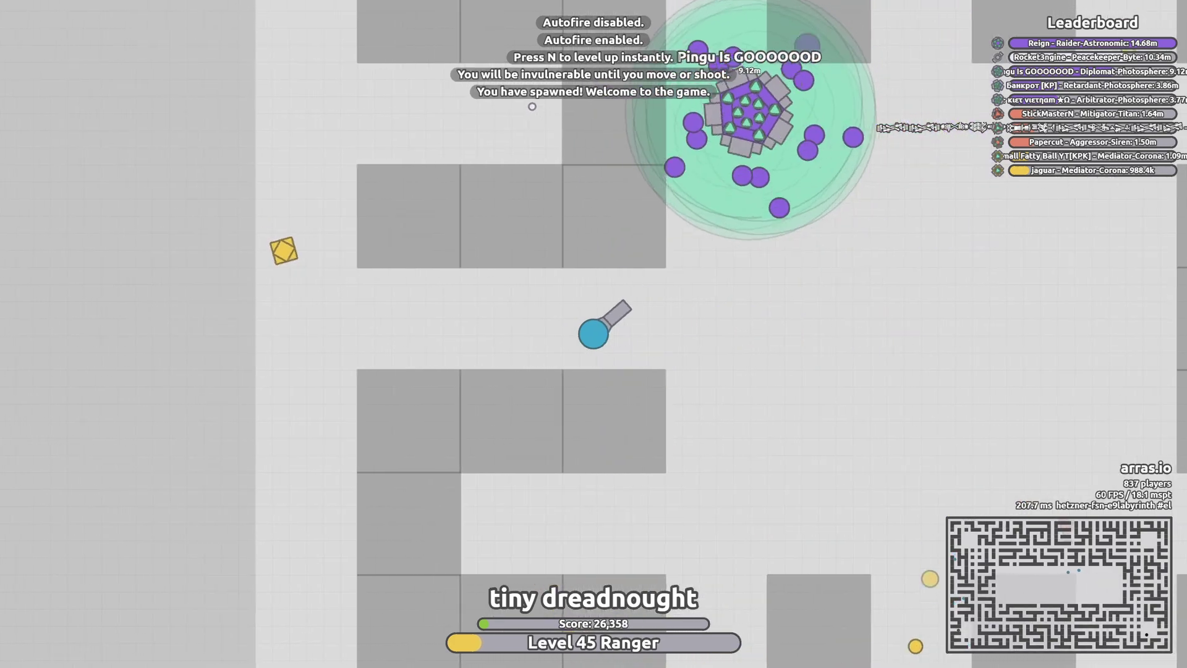
pyautogui.press('d')
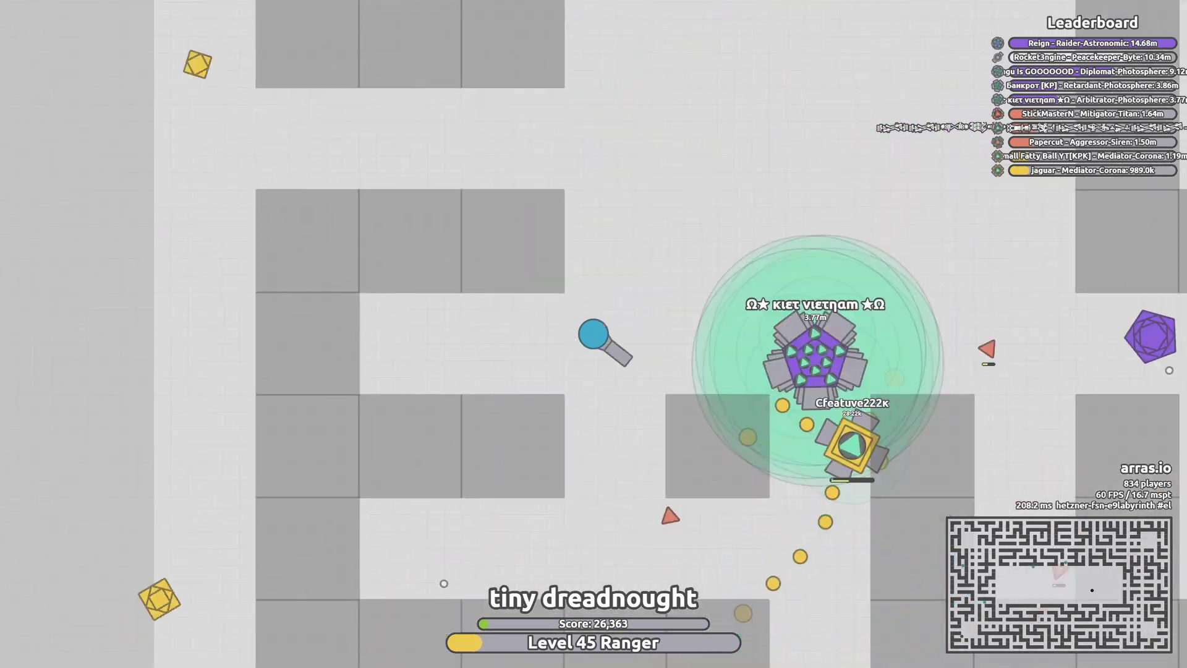
pyautogui.press('w')
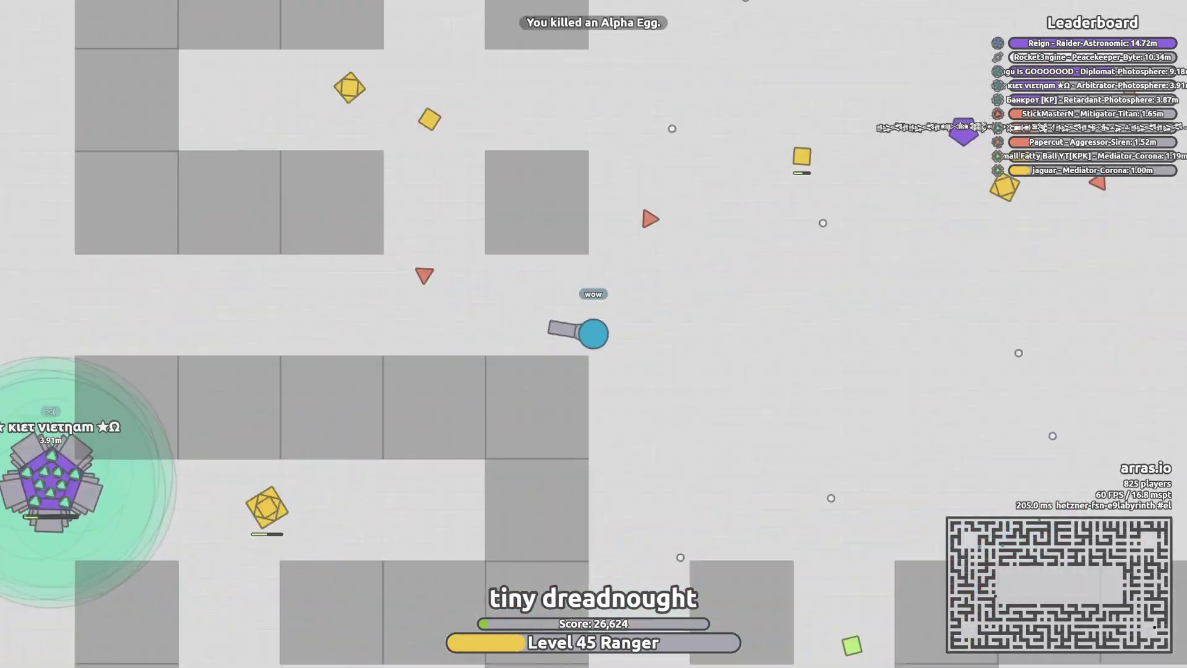
pyautogui.press('w')
pyautogui.press('d')
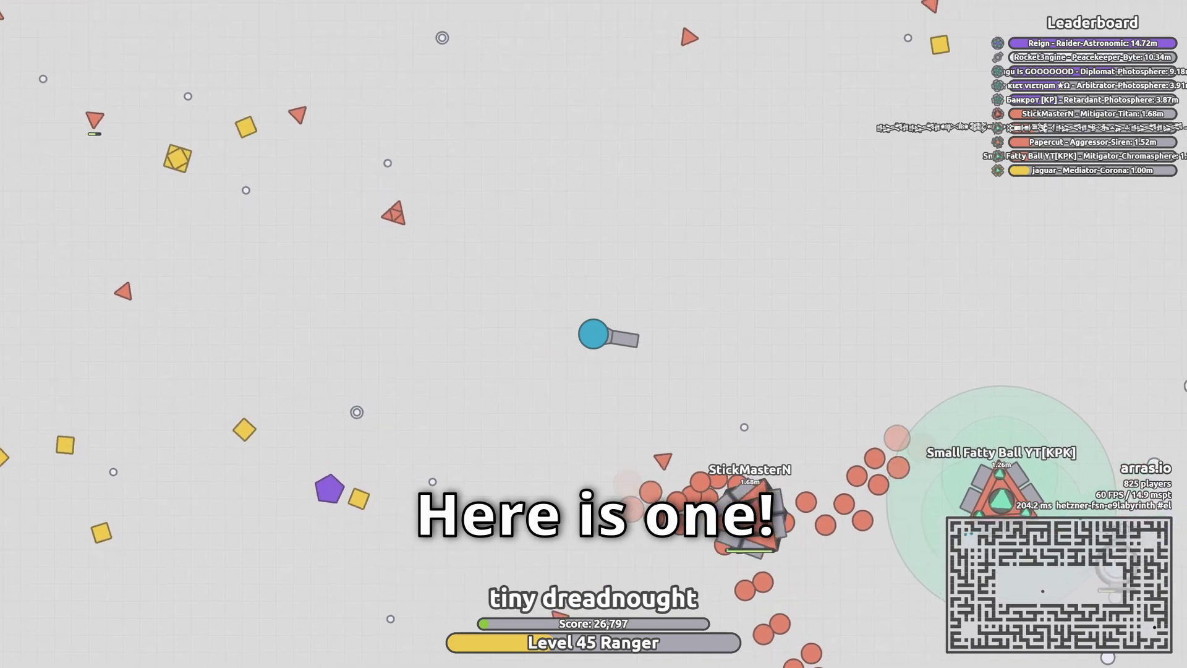
pyautogui.press('w')
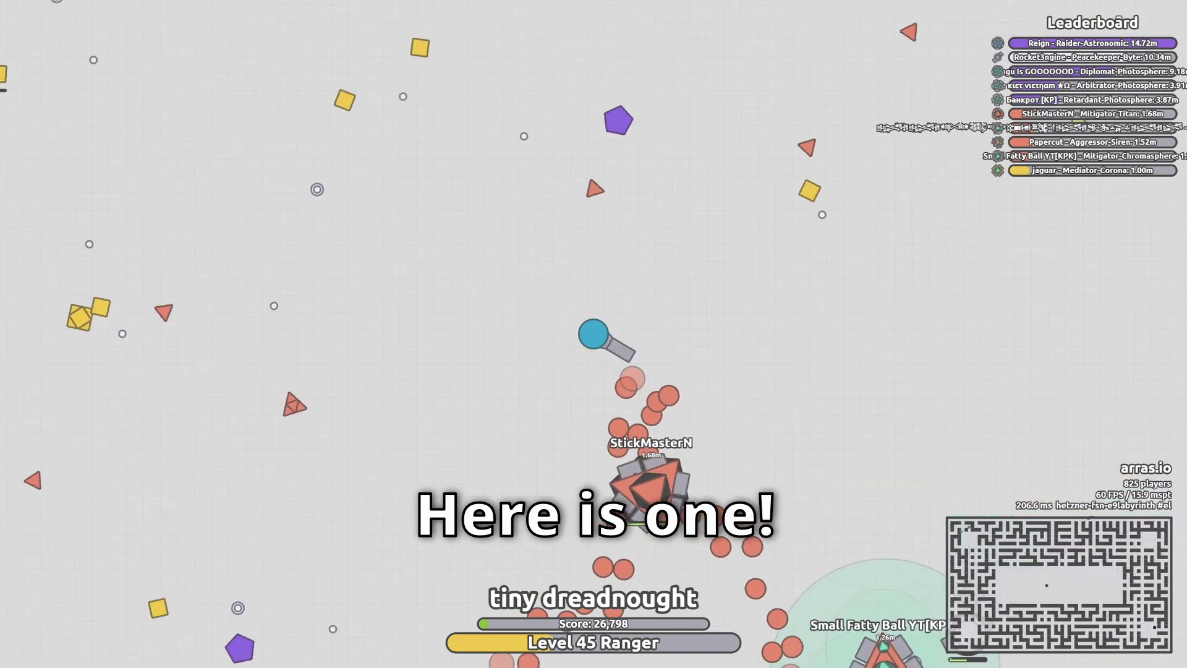
pyautogui.press('w')
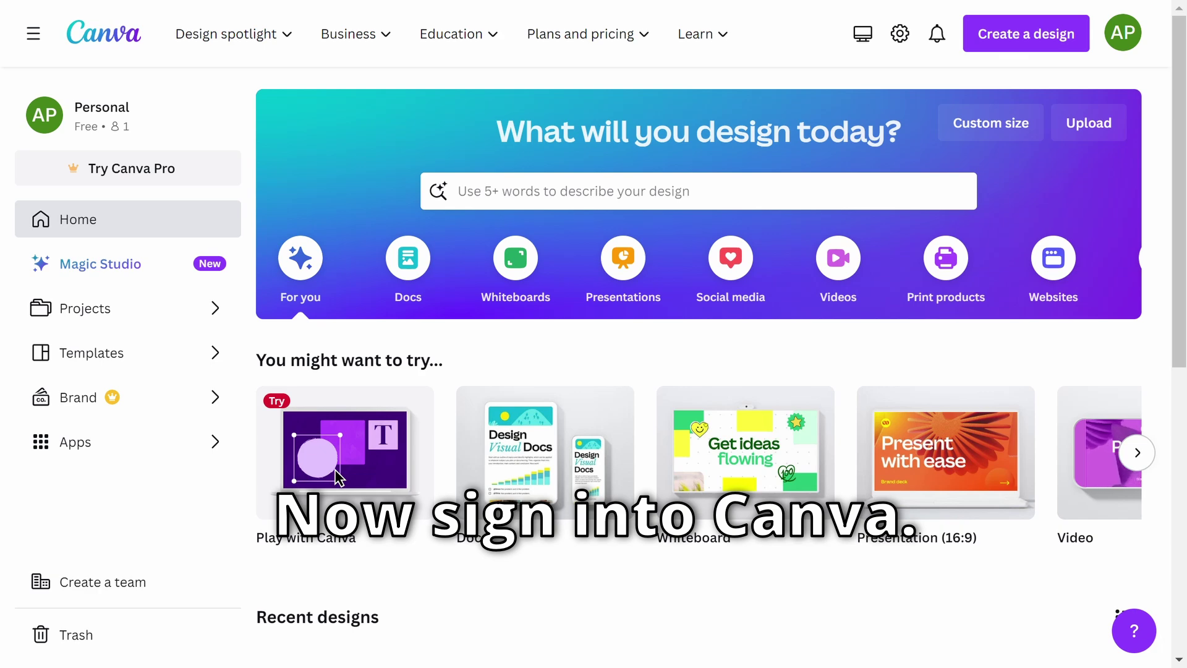
# Step: Start creating a new design from the Canva home page
pyautogui.click(1027, 34)
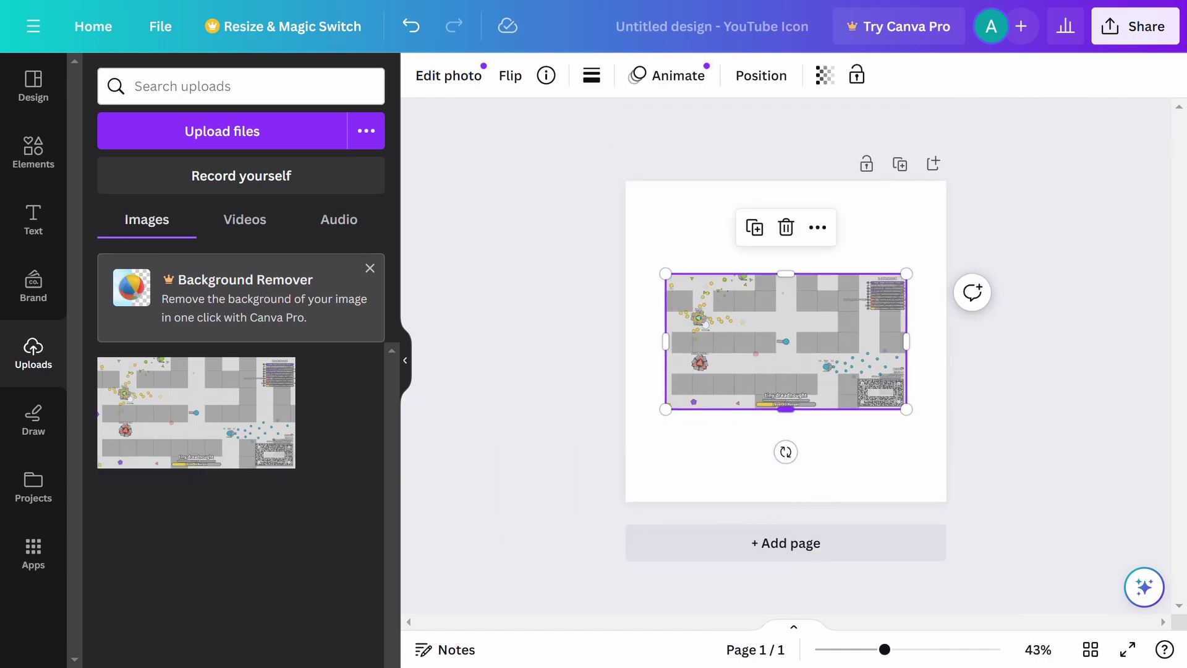
# Step: Enlarge the screenshot, duplicate the page, and crop page 2 toward the red Dreadnought
pyautogui.moveTo(665, 405); pyautogui.dragTo(564, 530)
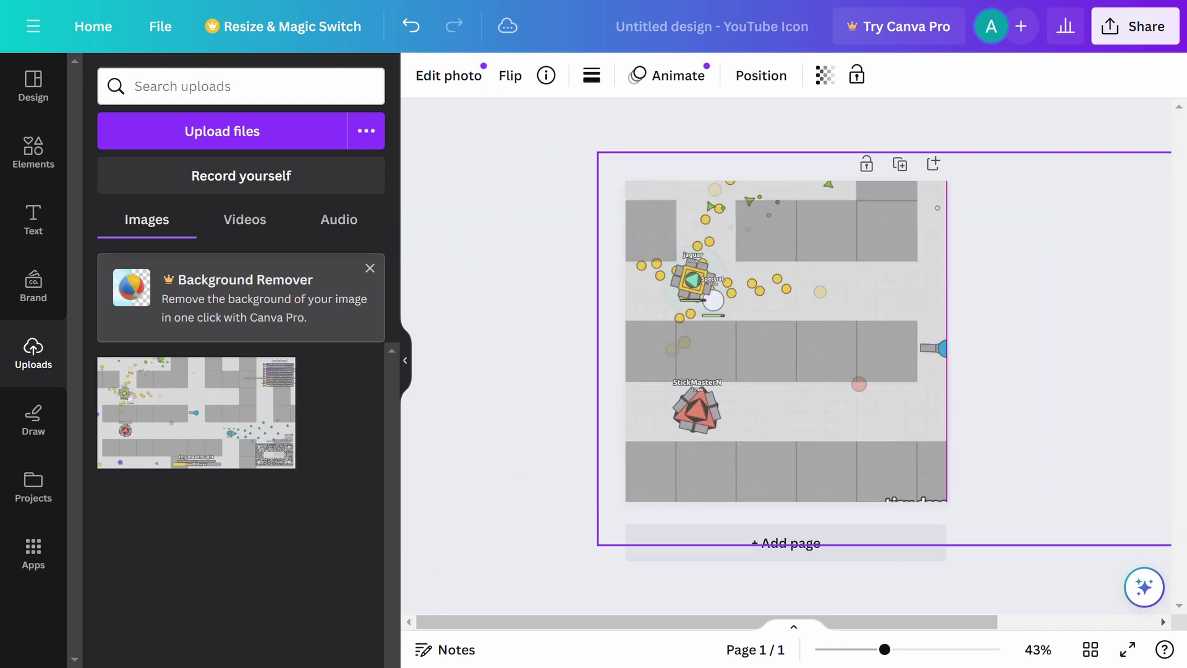
pyautogui.click(922, 133)
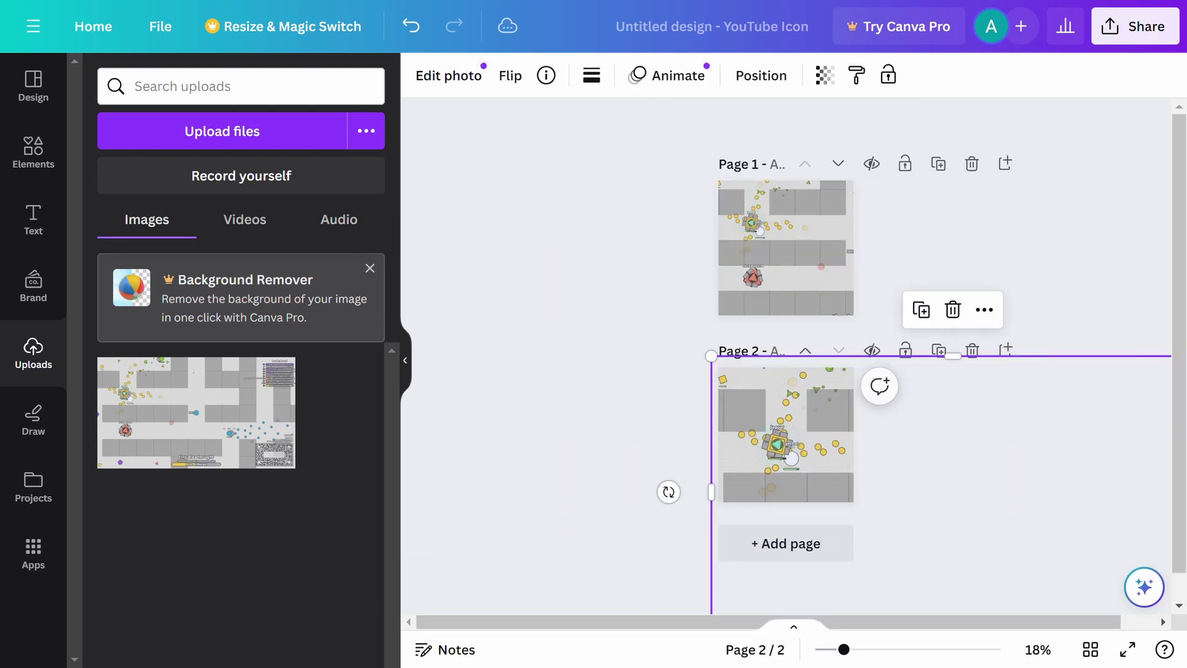
pyautogui.moveTo(890, 361)
pyautogui.mouseDown()
pyautogui.moveTo(889, 407)
pyautogui.moveTo(889, 379)
pyautogui.mouseUp()
# Step: Crop, enlarge and tilt the page 1 image about 14° onto the gold Dreadnought
pyautogui.click(785, 251)
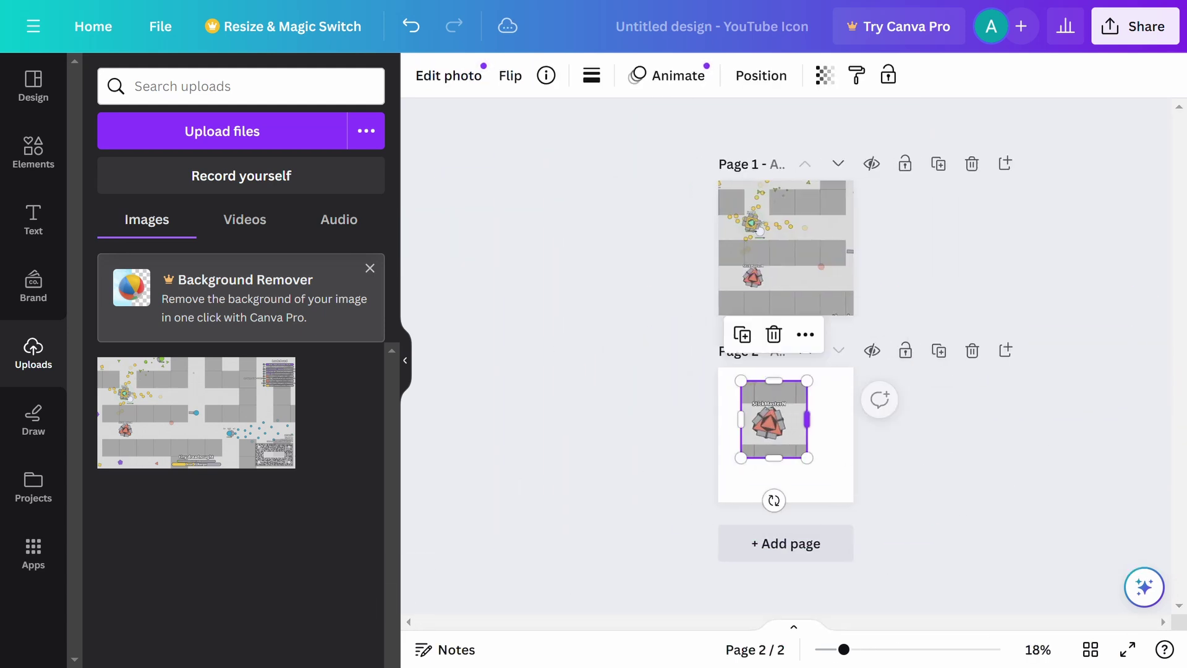
pyautogui.moveTo(888, 328); pyautogui.dragTo(888, 254)
pyautogui.moveTo(771, 226); pyautogui.dragTo(931, 355)
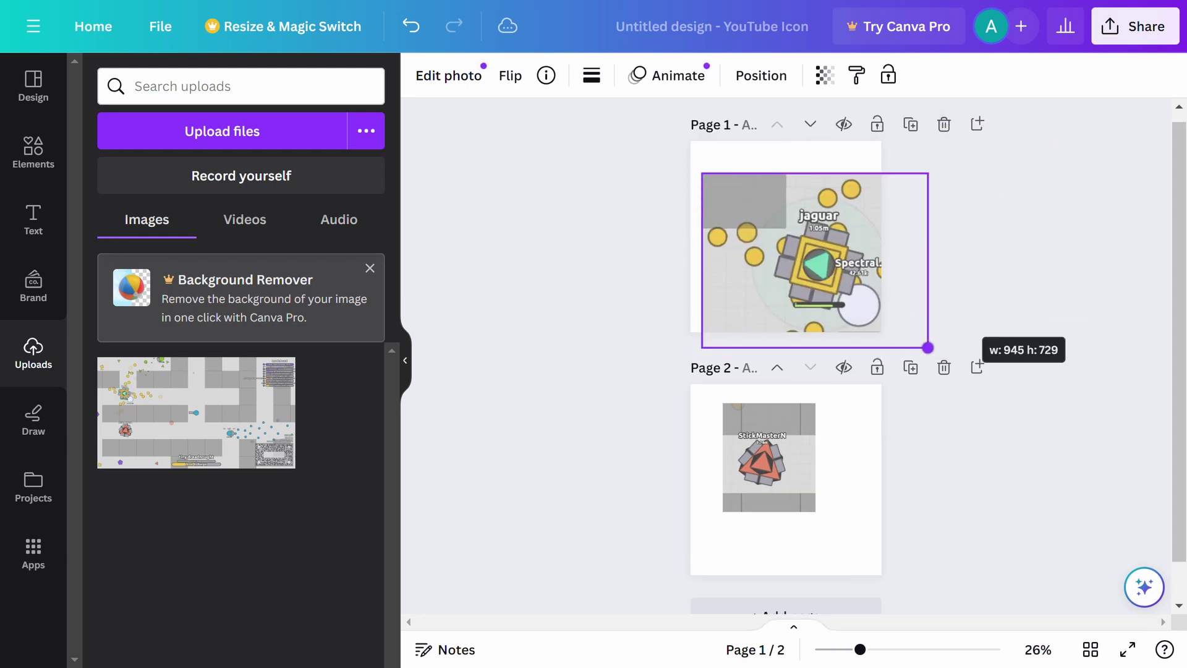
pyautogui.moveTo(974, 237); pyautogui.dragTo(968, 189)
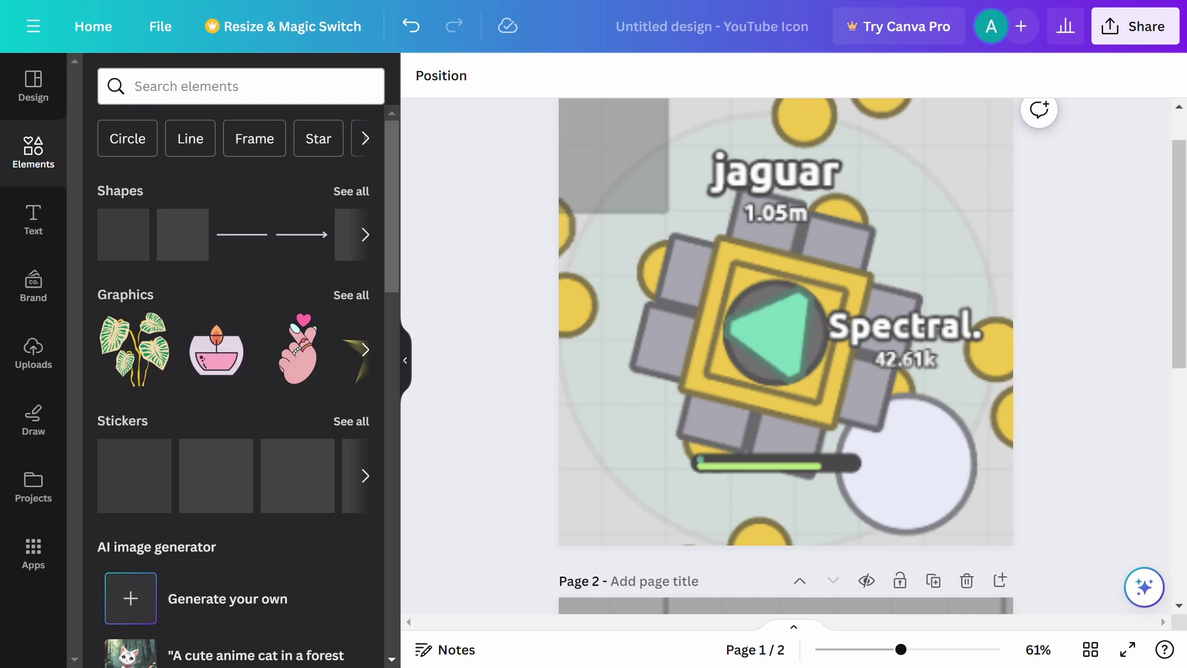
pyautogui.write('square')
pyautogui.press('Return')
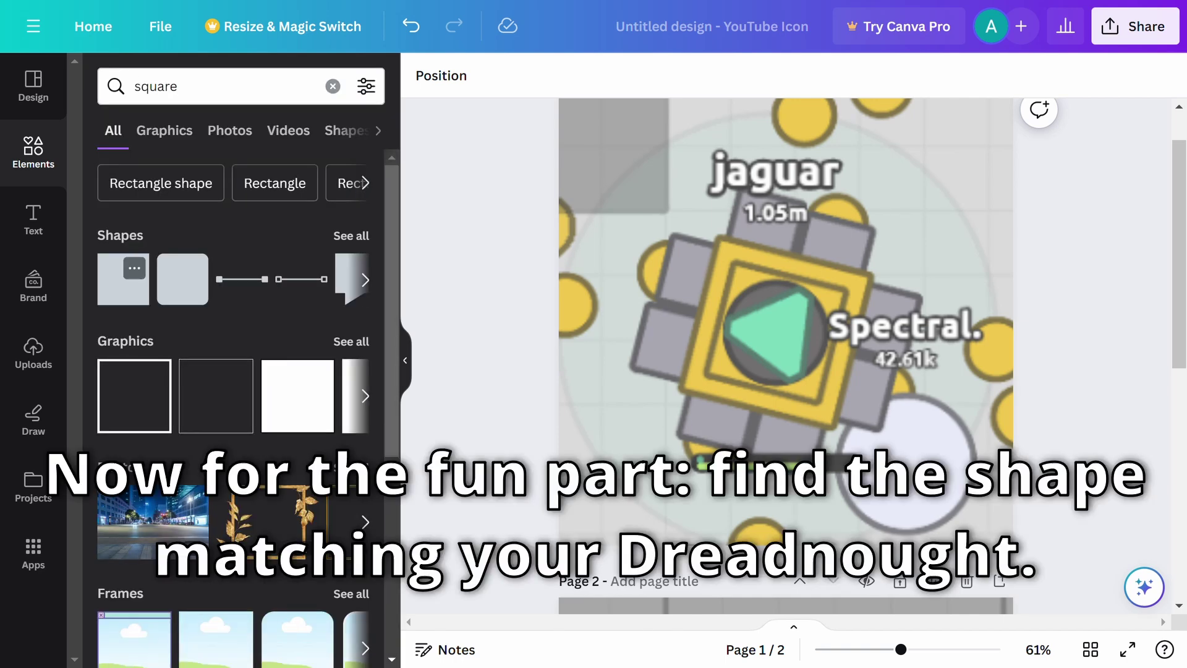
# Step: Add a square over the Dreadnought's base with a border weight of 6
pyautogui.click(123, 279)
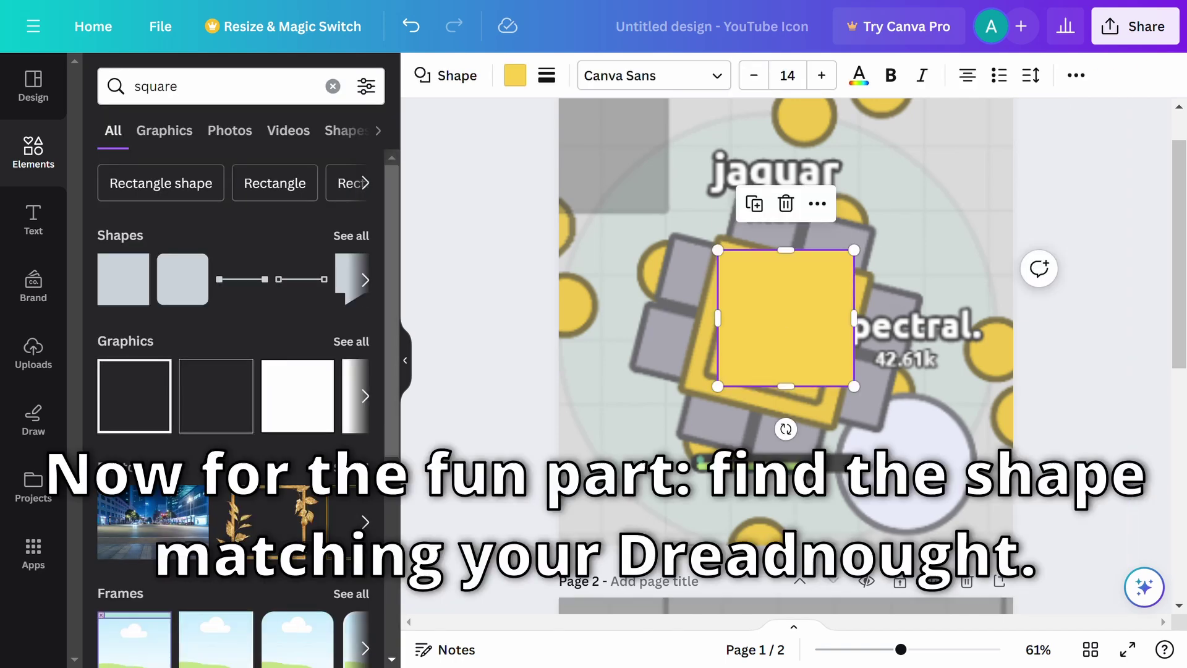
pyautogui.click(547, 75)
pyautogui.write('6')
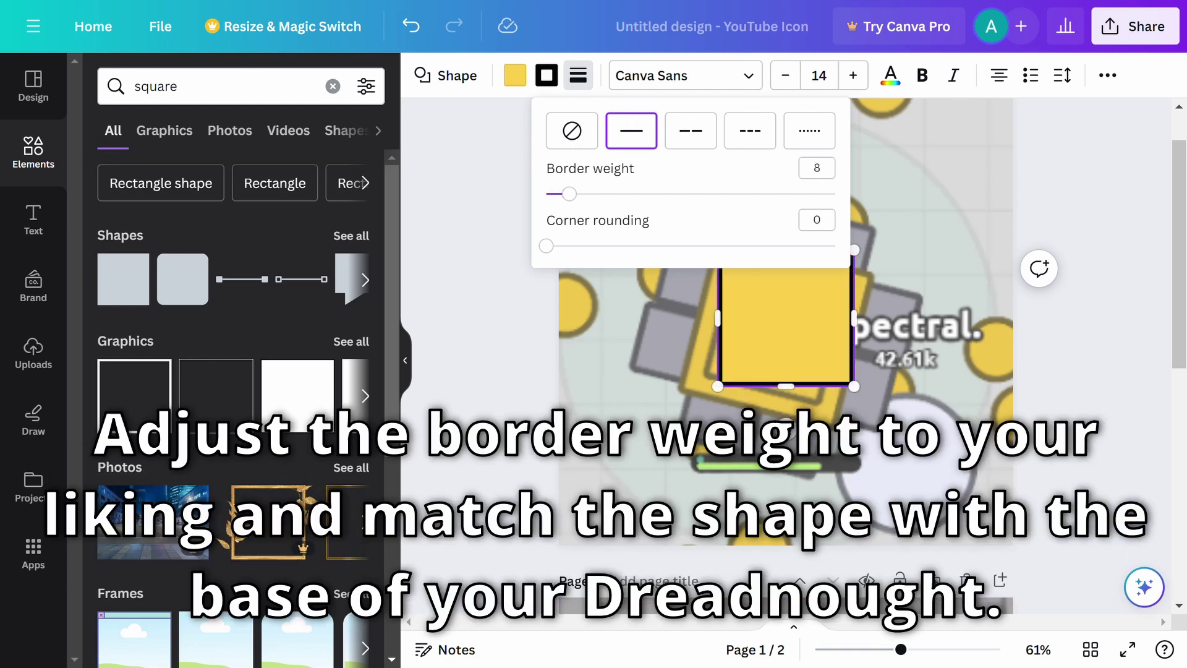
pyautogui.press('Escape')
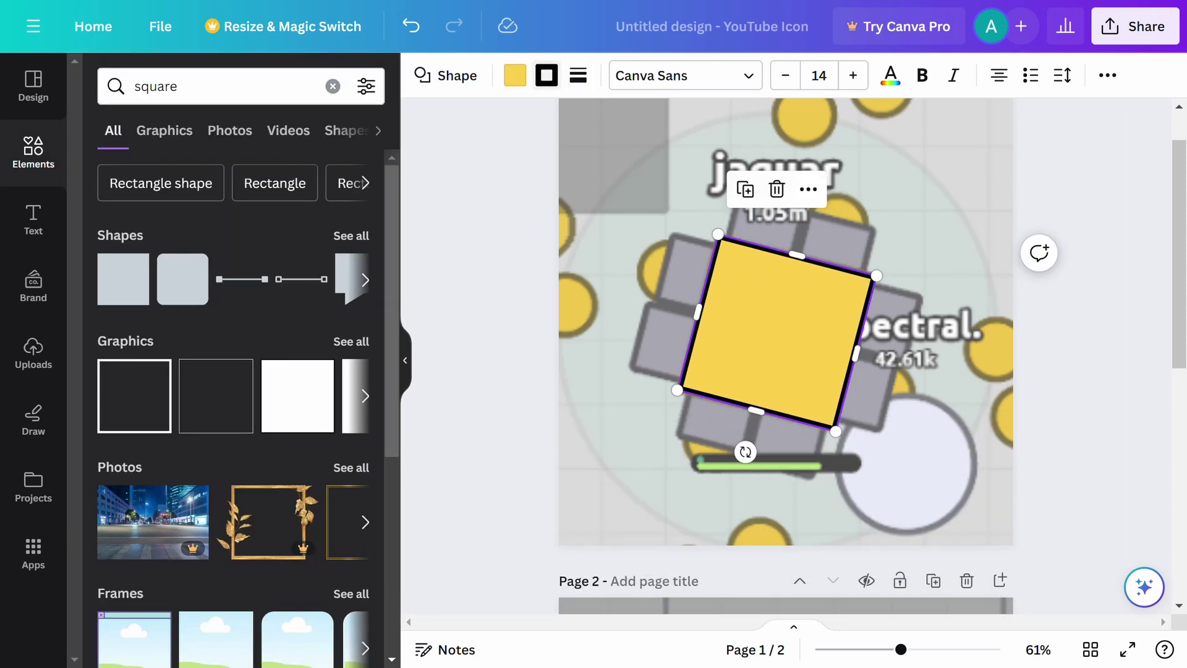
# Step: Add a grey rectangle over one of the Dreadnought's guns
pyautogui.click(546, 75)
pyautogui.click(198, 186)
pyautogui.press('r')
pyautogui.click(515, 75)
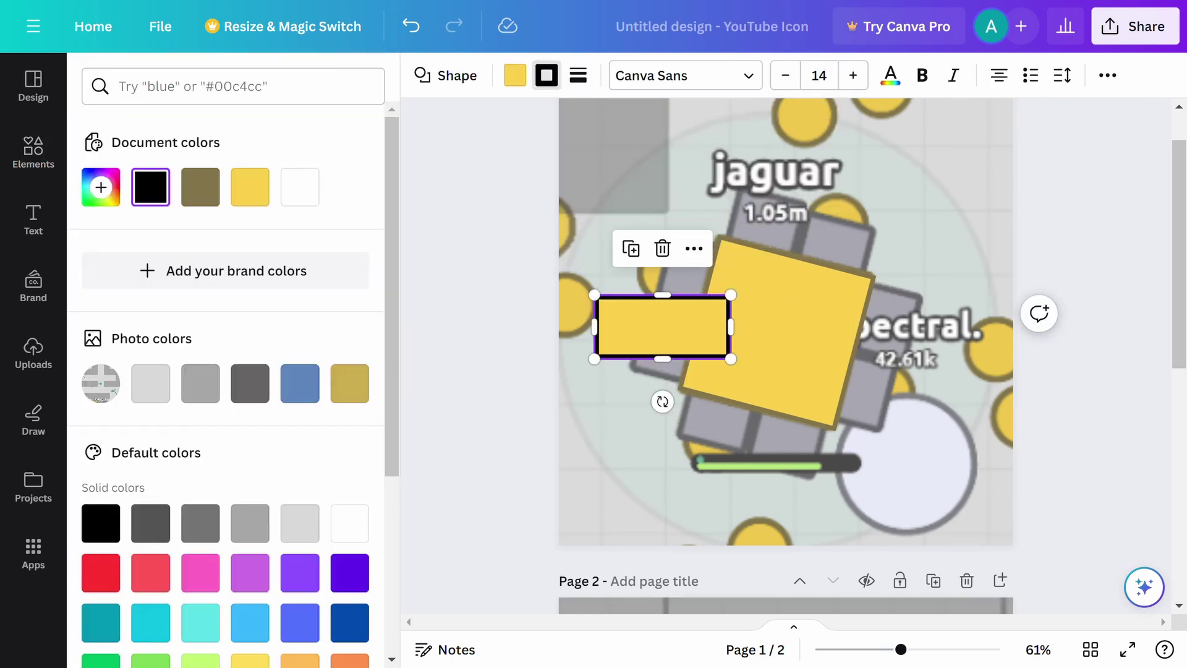
pyautogui.click(95, 183)
pyautogui.click(804, 235)
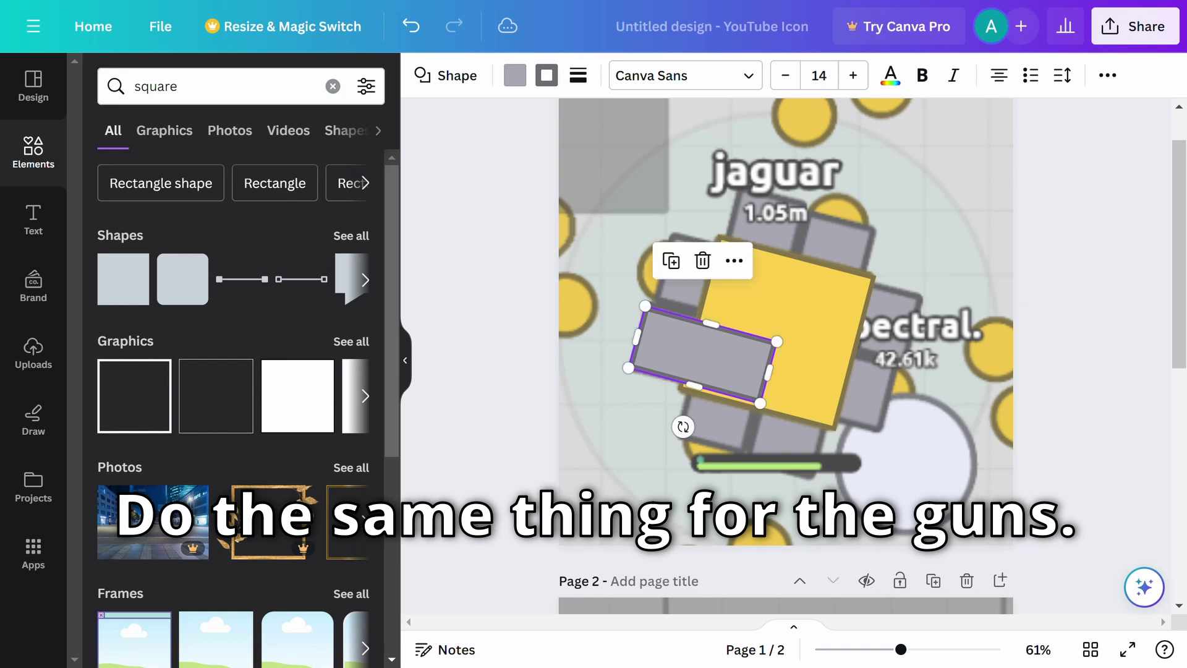
# Step: Fit the grey rectangle to the gun's size and duplicate it for the neighbouring gun
pyautogui.keyDown('ctrl'); pyautogui.scroll(3, 736, 348); pyautogui.keyUp('ctrl')
pyautogui.keyDown('ctrl'); pyautogui.scroll(1, 736, 348); pyautogui.keyUp('ctrl')
pyautogui.moveTo(688, 293); pyautogui.dragTo(687, 294)
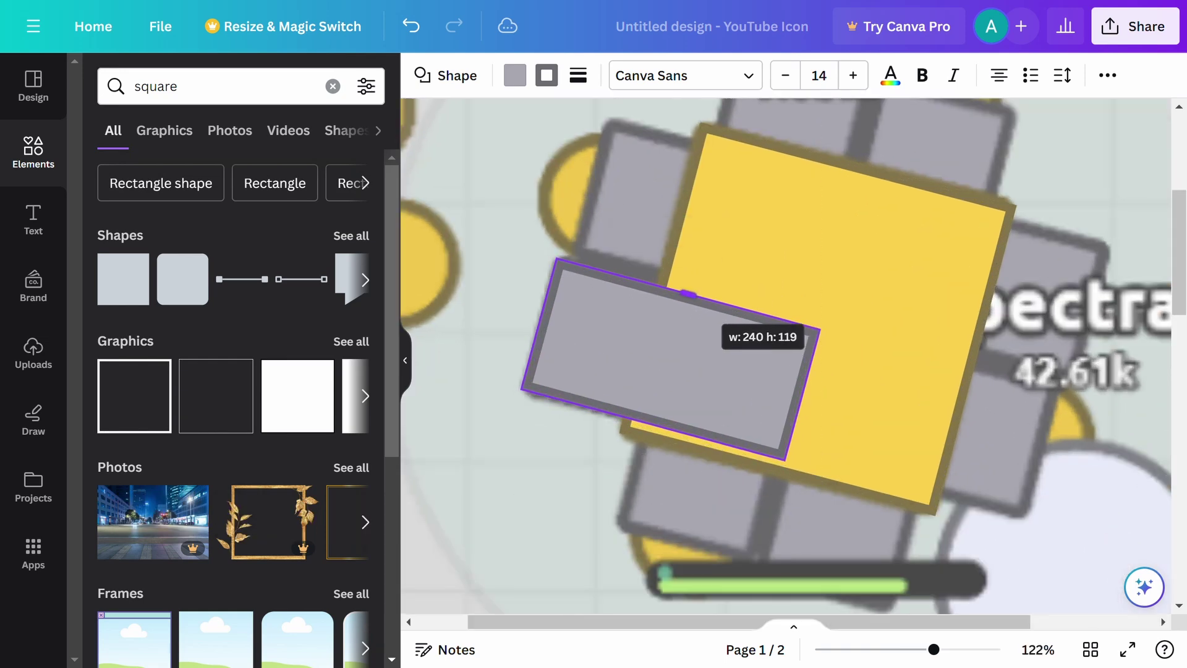
pyautogui.moveTo(816, 392); pyautogui.dragTo(799, 395)
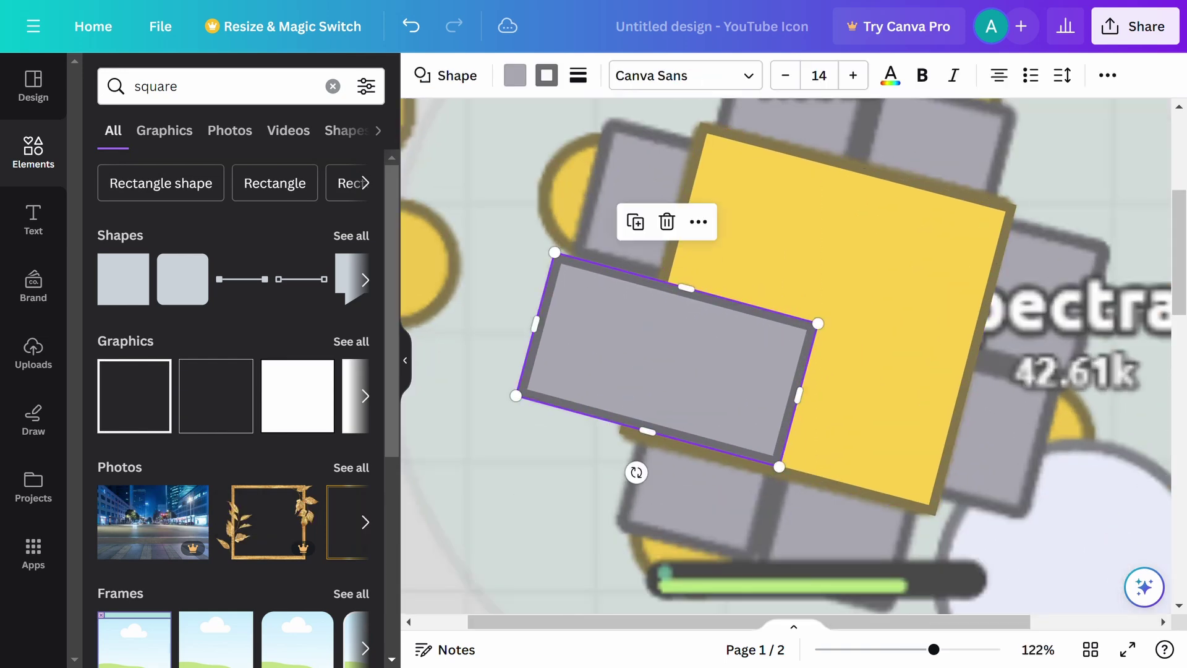
pyautogui.hotkey('ctrl', 'd')
# Step: Paste the gun pair onto the top row, then duplicate and rotate another pair for the lower guns
pyautogui.scroll(2, 785, 355)
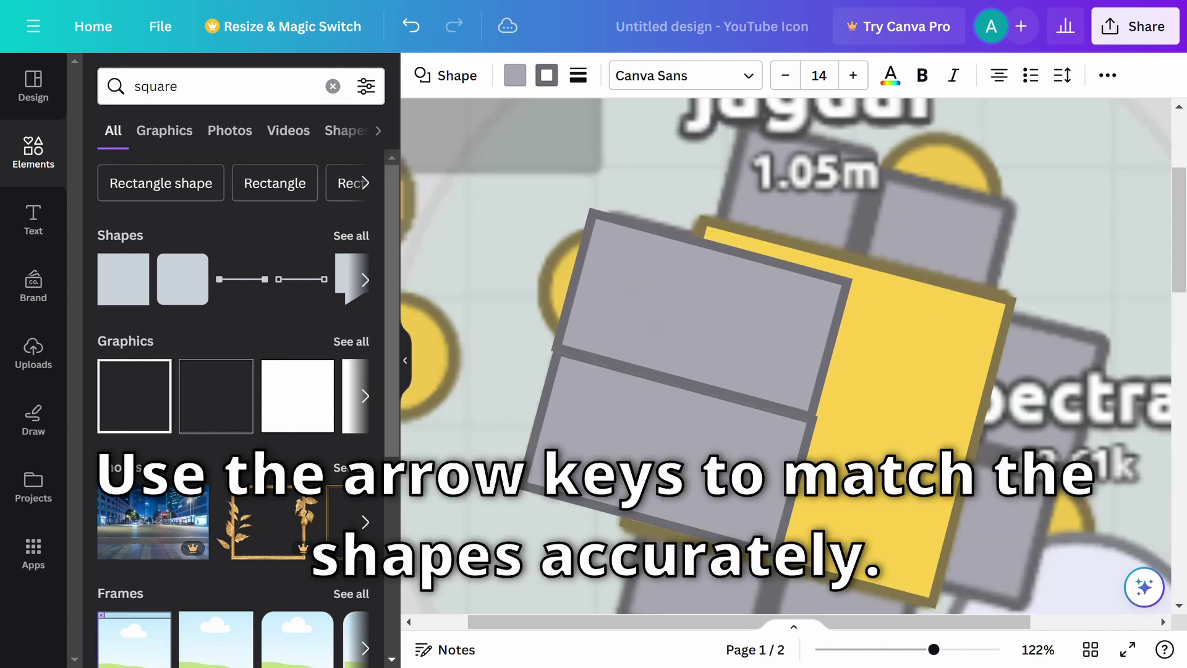
pyautogui.scroll(-5, 655, 346)
pyautogui.scroll(3, 656, 347)
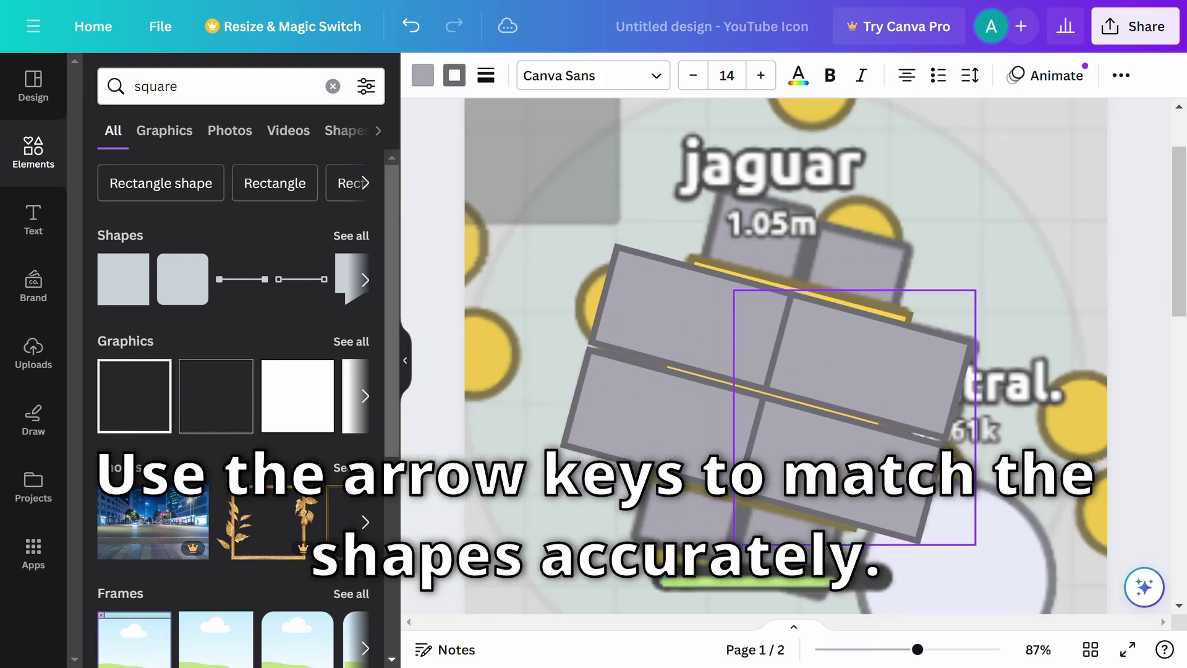
pyautogui.hotkey('ctrl', 'v')
pyautogui.moveTo(1039, 477); pyautogui.dragTo(801, 300)
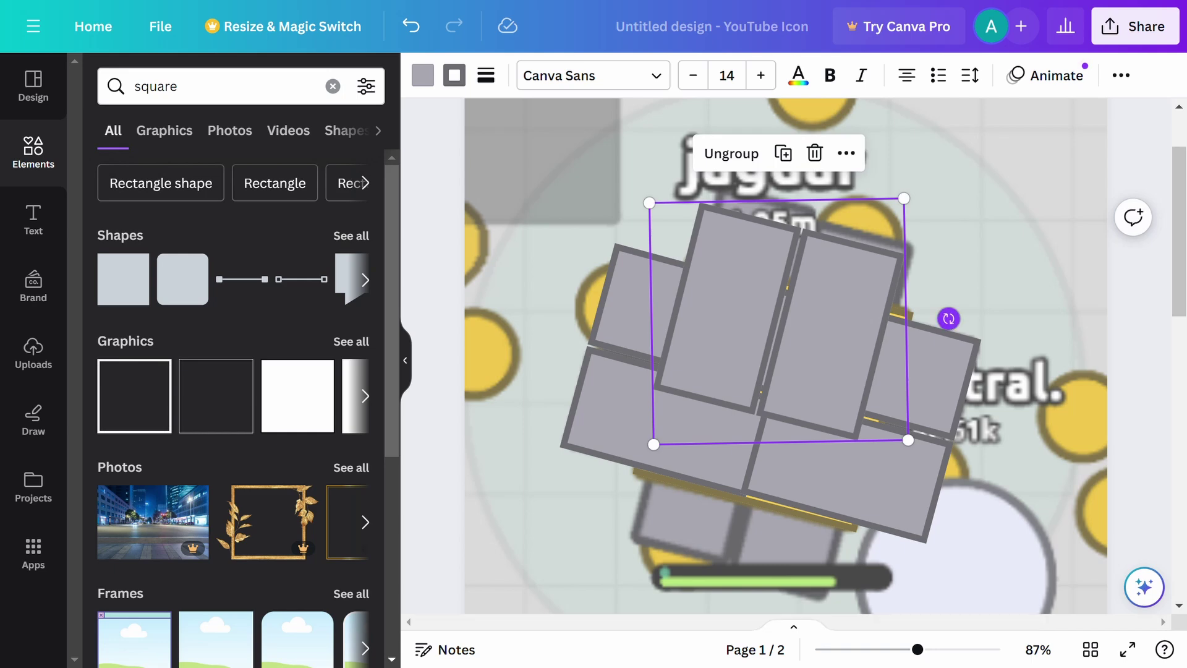
pyautogui.press('Escape')
pyautogui.hotkey('ctrl', 'd')
pyautogui.scroll(-2, 785, 356)
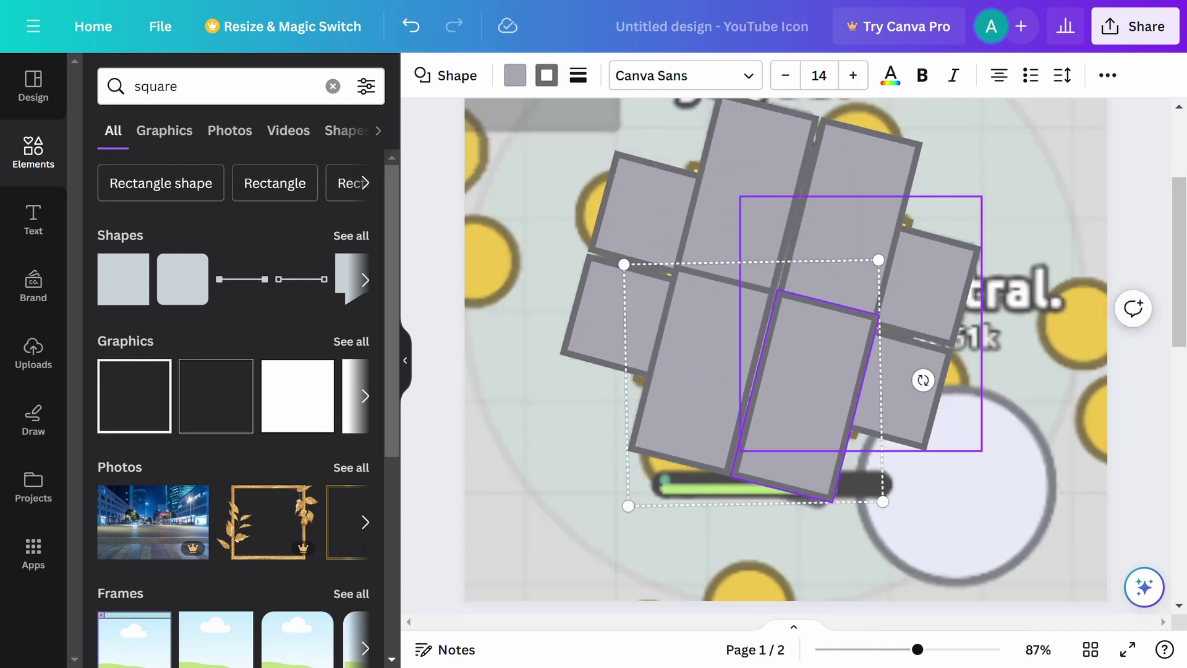
pyautogui.moveTo(940, 395); pyautogui.dragTo(924, 381)
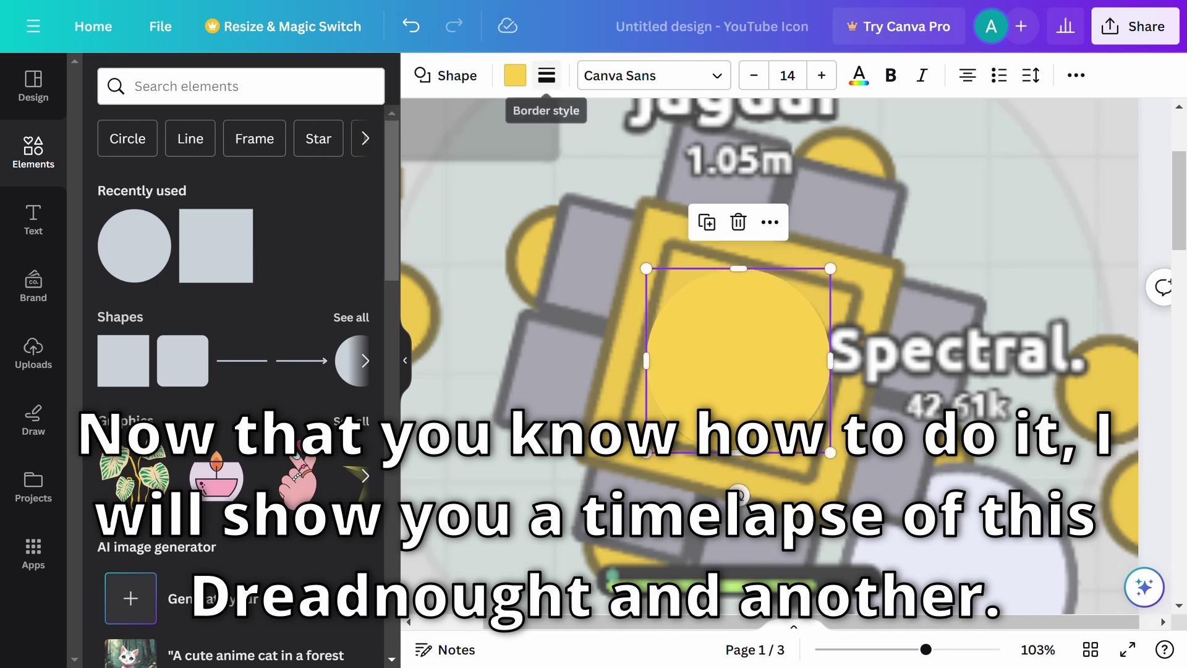
# Step: Open the outline settings for the yellow circle
pyautogui.click(547, 75)
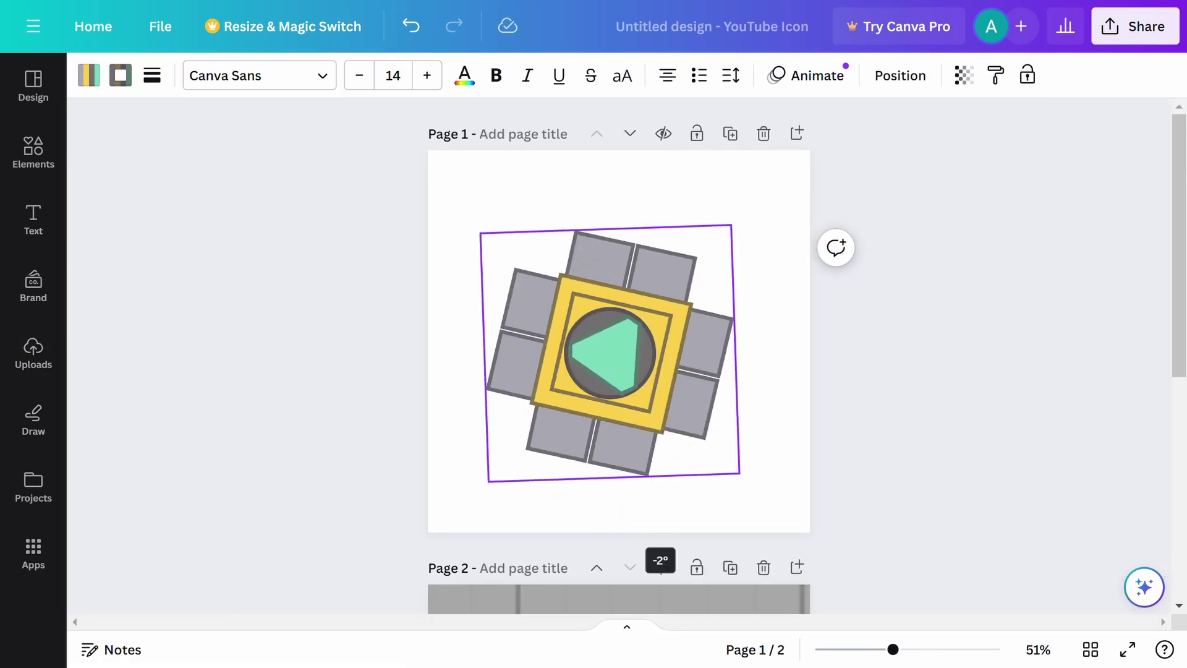
# Step: Rotate the grouped icon back to 0° upright and deselect it
pyautogui.moveTo(691, 526); pyautogui.dragTo(695, 525)
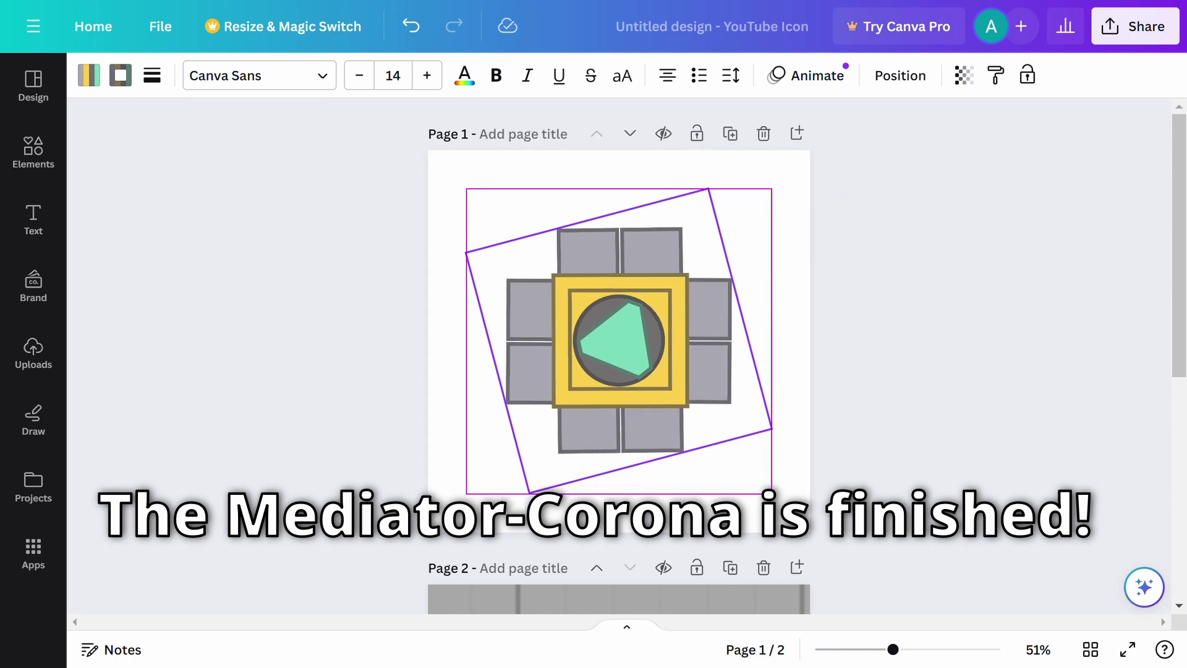
pyautogui.press('Escape')
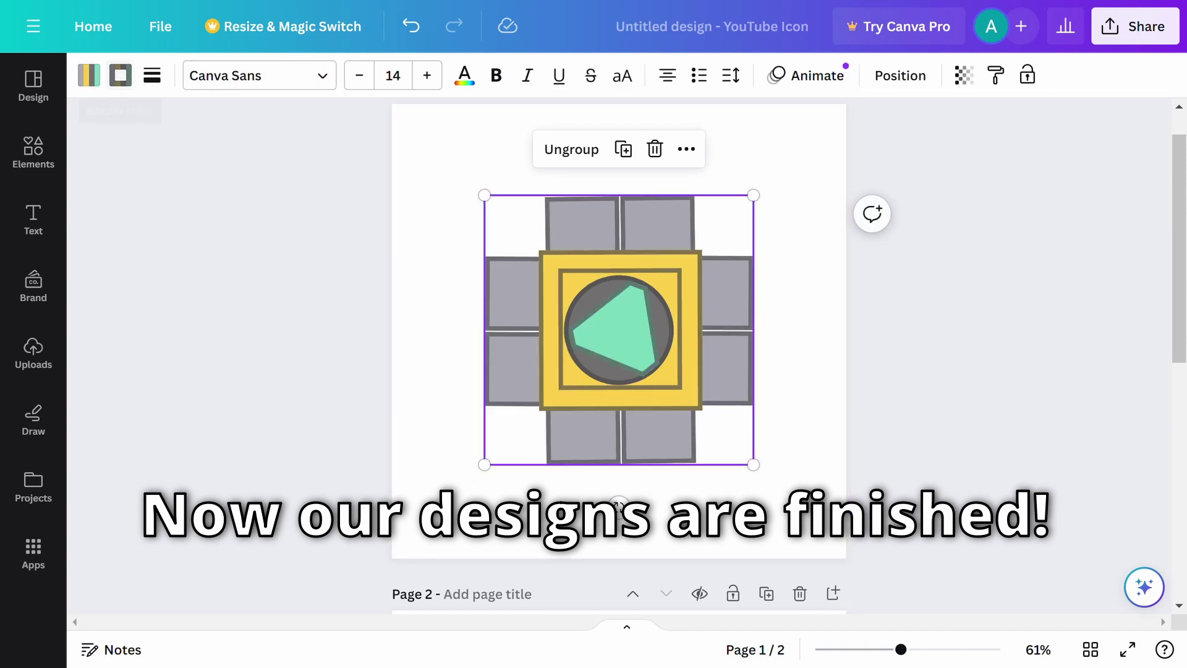
pyautogui.click(152, 75)
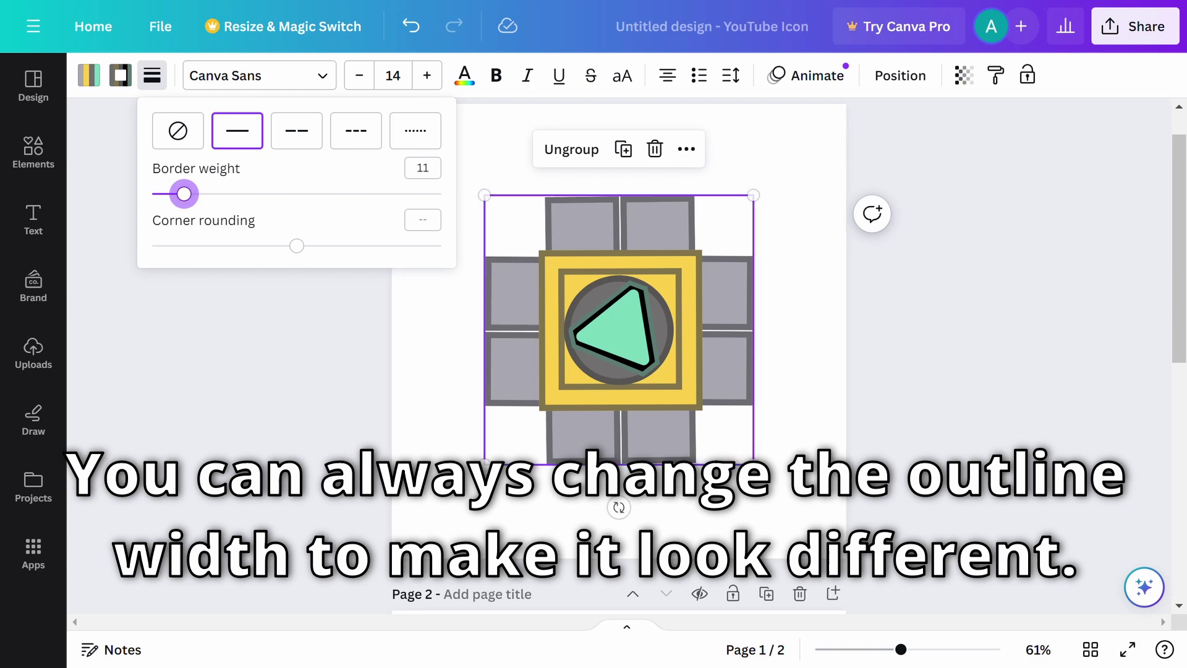
# Step: Title page 1 'Mediator-Corona' and page 2 'Mitigator-Titan'
pyautogui.press('Escape')
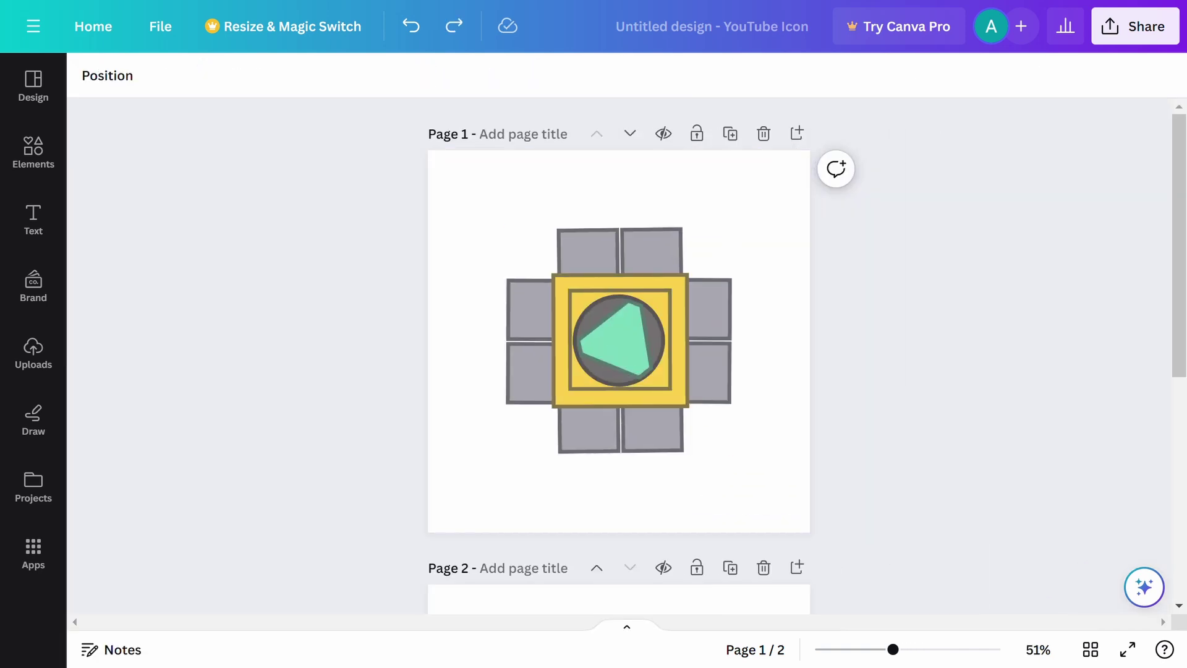
pyautogui.click(523, 134)
pyautogui.write('ediator-Co')
pyautogui.press('Return')
pyautogui.scroll(-5, 618, 371)
pyautogui.click(523, 205)
pyautogui.write('tigator-')
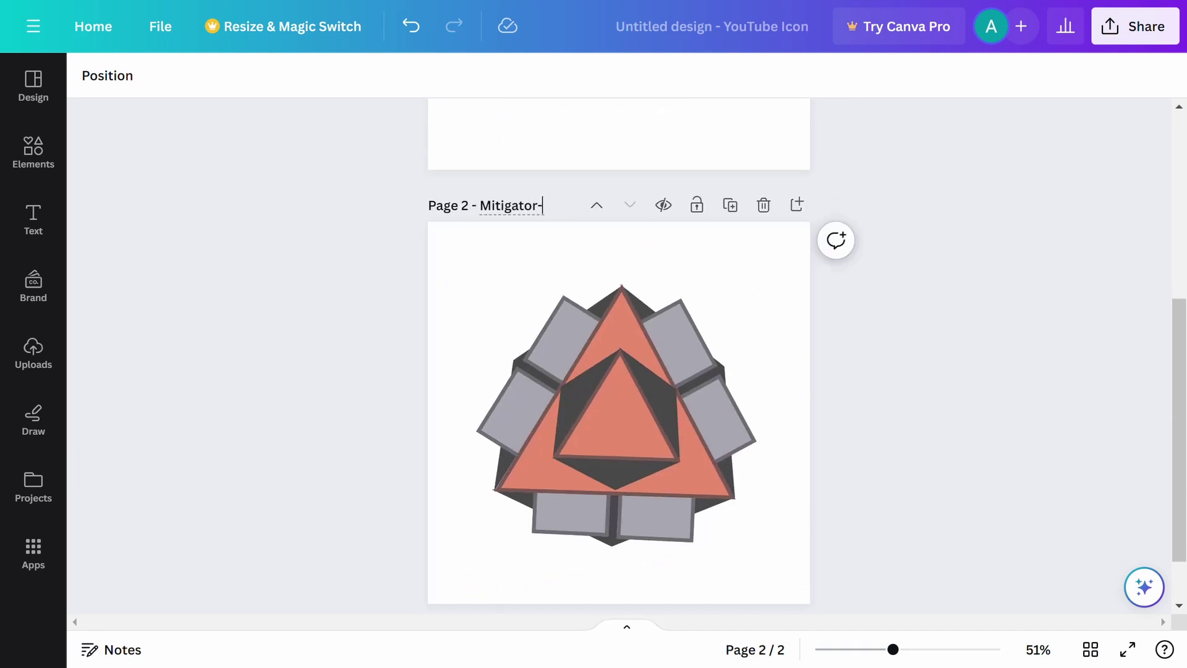
pyautogui.write('Titan')
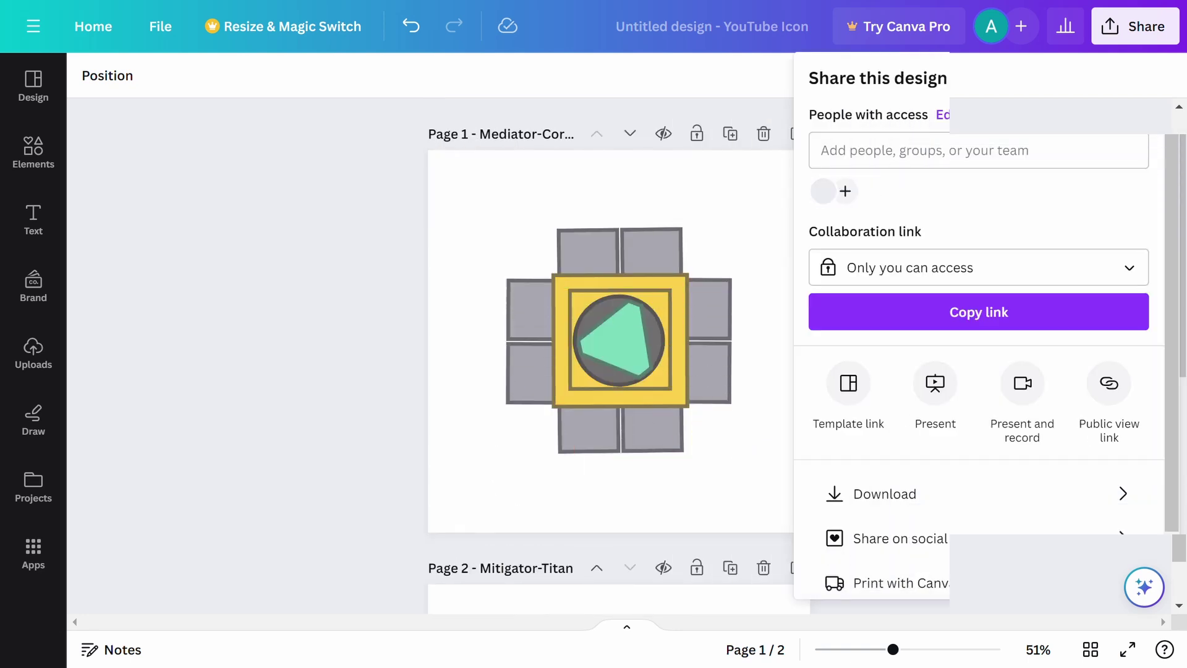
# Step: Download both pages as PNG files with All pages selected
pyautogui.scroll(-1, 935, 383)
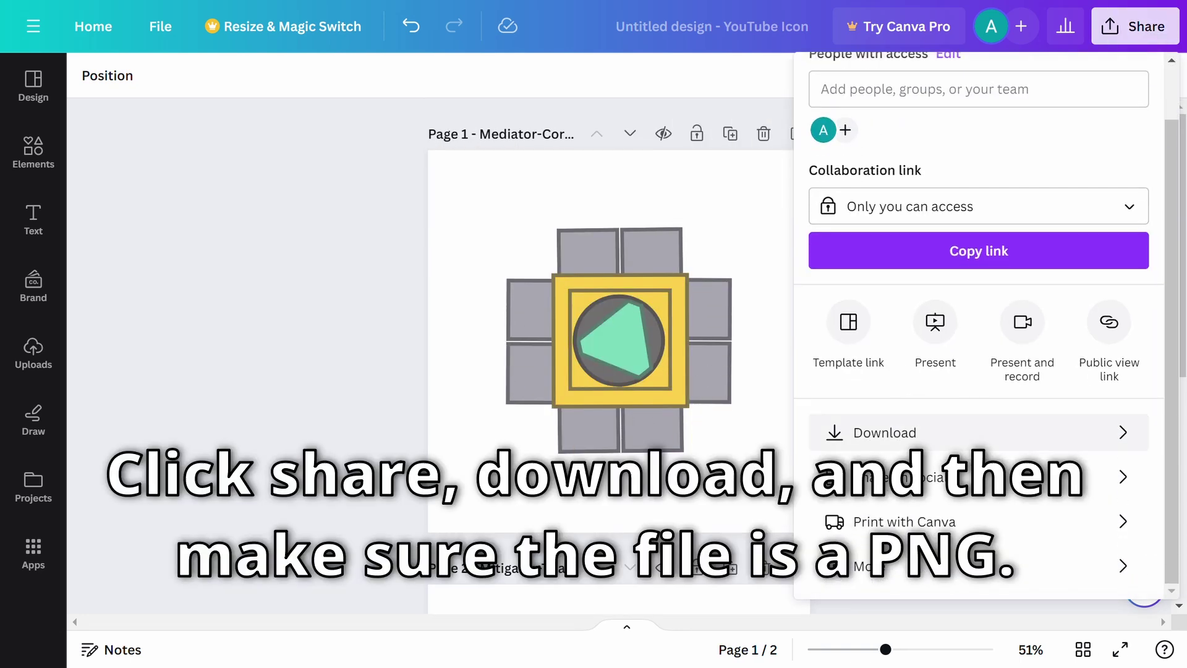
pyautogui.click(896, 429)
pyautogui.click(987, 365)
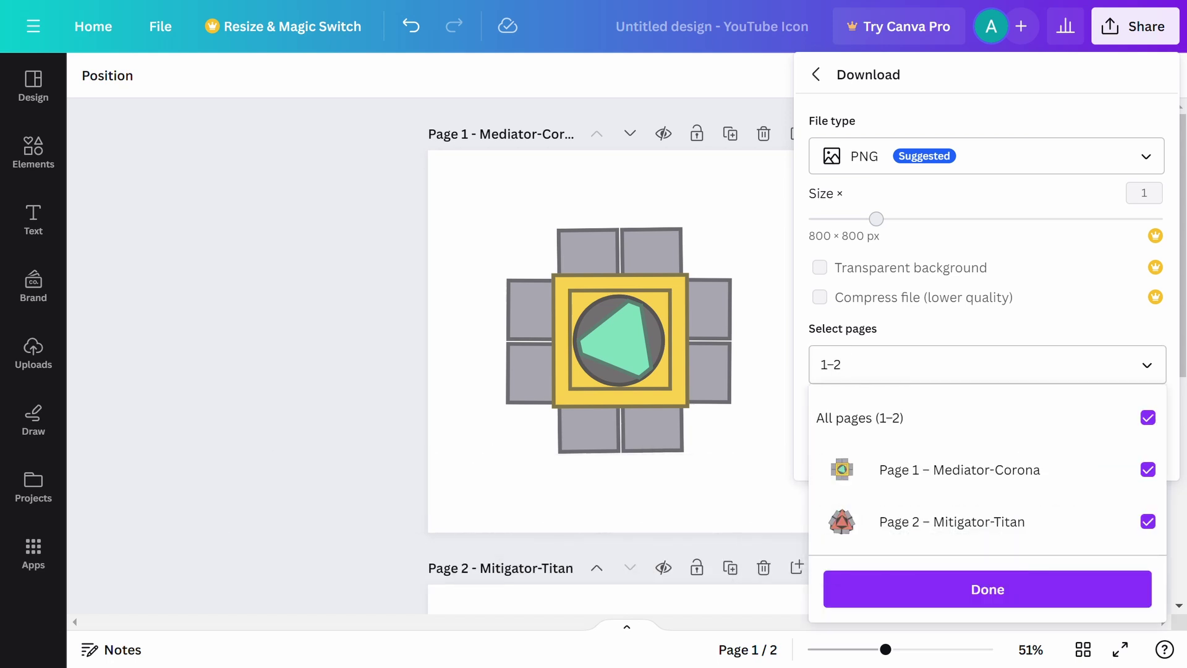
pyautogui.press('Escape')
pyautogui.click(973, 447)
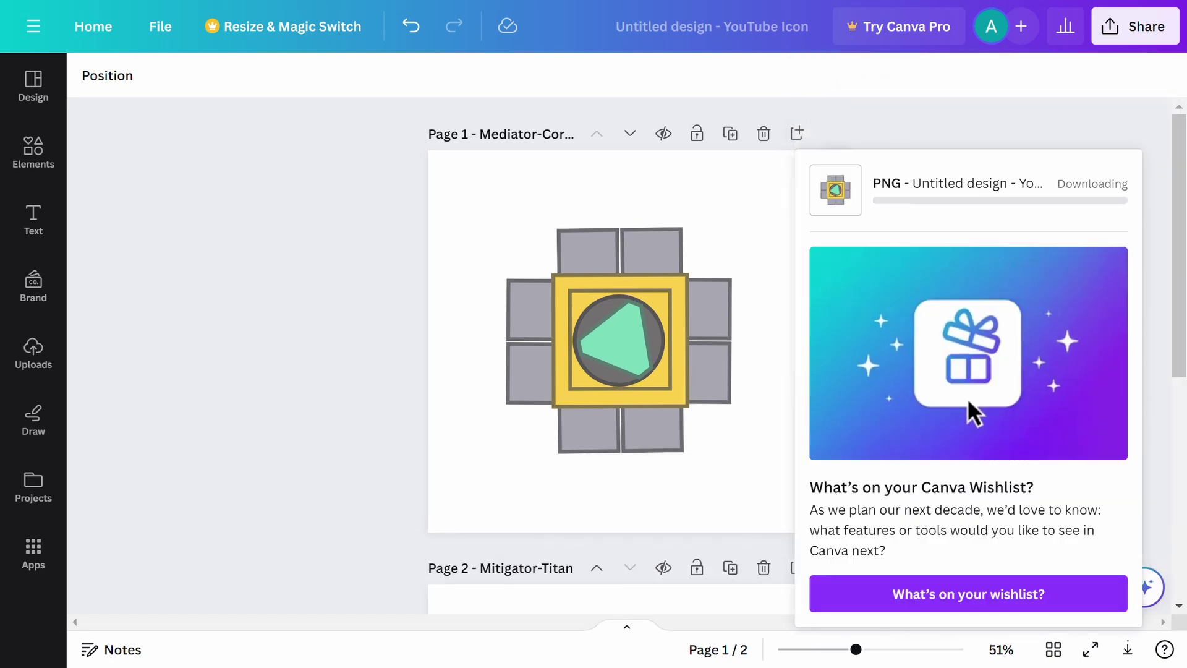